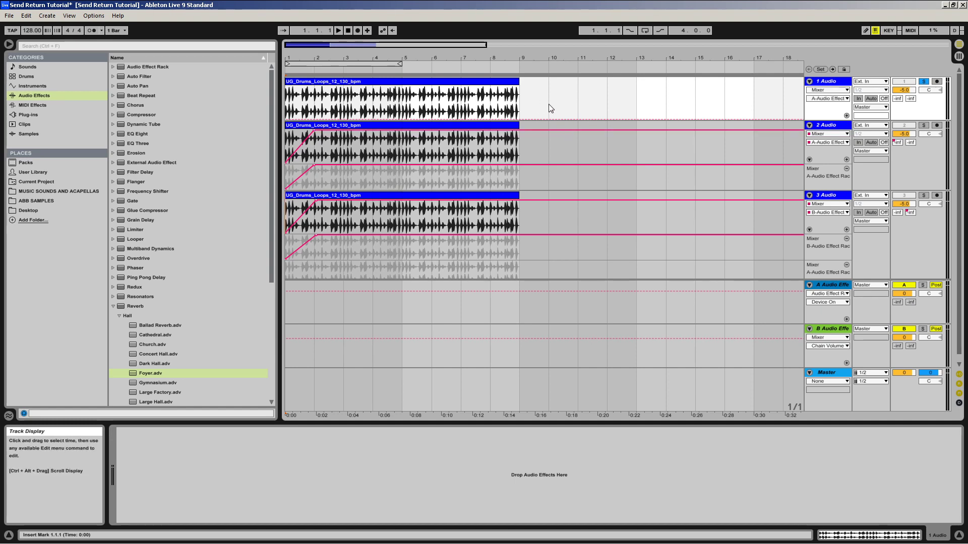
# Step: Play back the soloed 1 Audio drum loop, stop it and return the song position to the start
pyautogui.press('space')
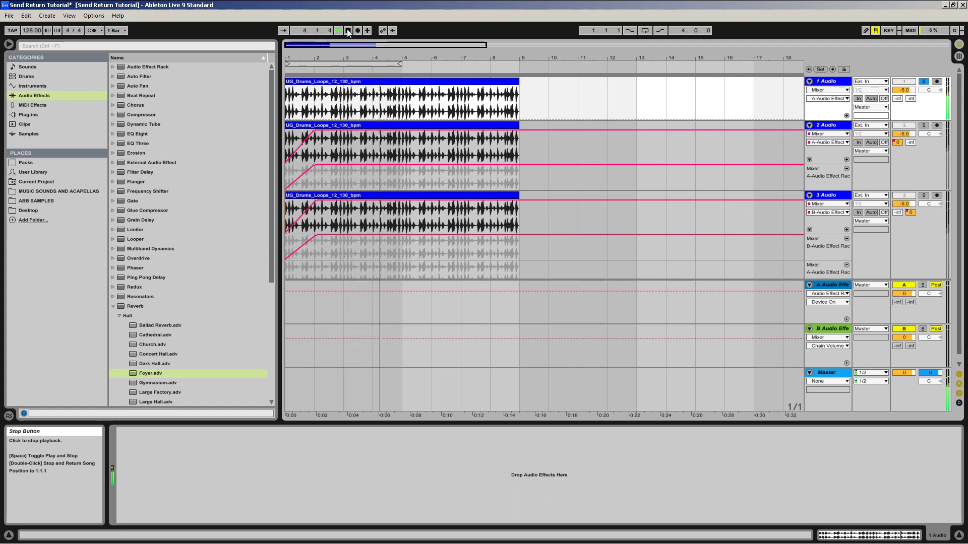
pyautogui.click(348, 30)
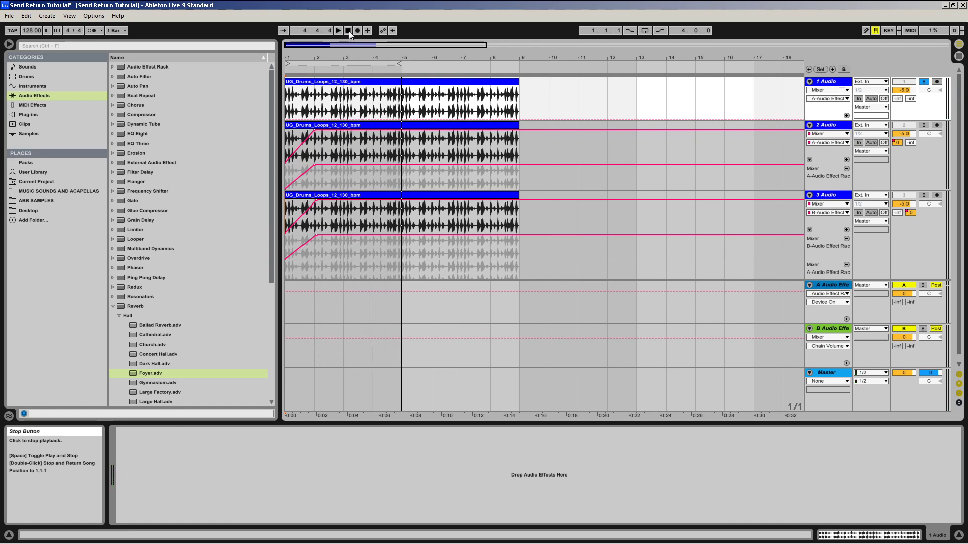
pyautogui.click(348, 31)
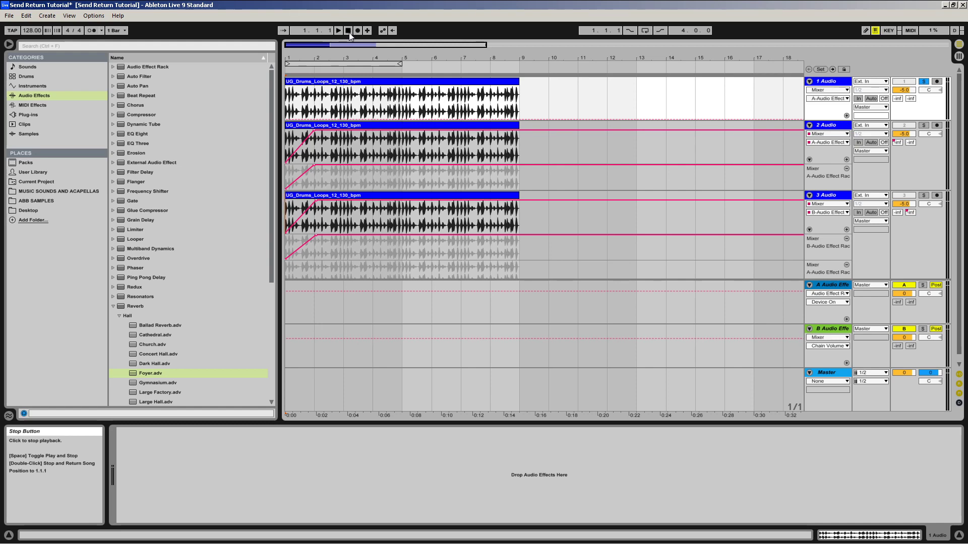
# Step: Solo the 2 Audio track and play its drum loop through its send automation, then stop playback
pyautogui.press('Tab')
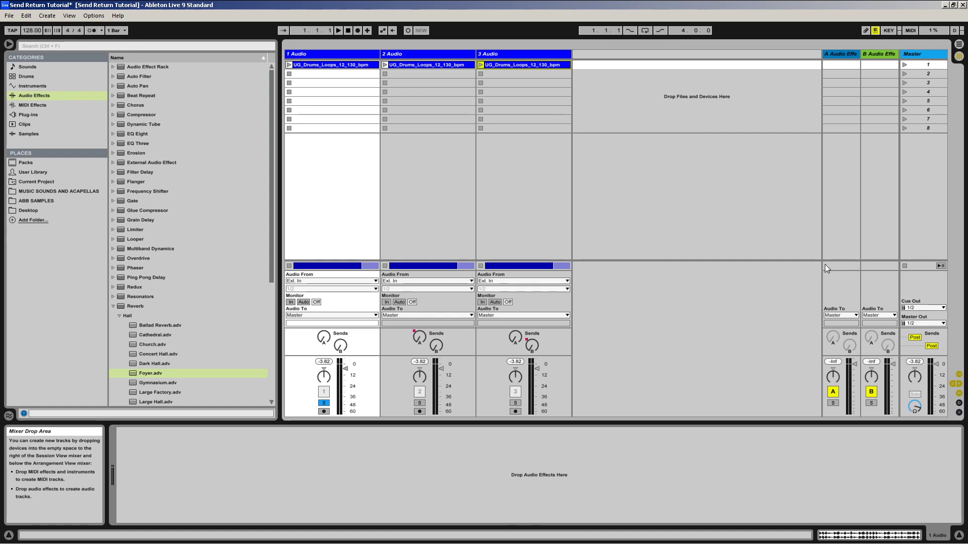
pyautogui.press('Tab')
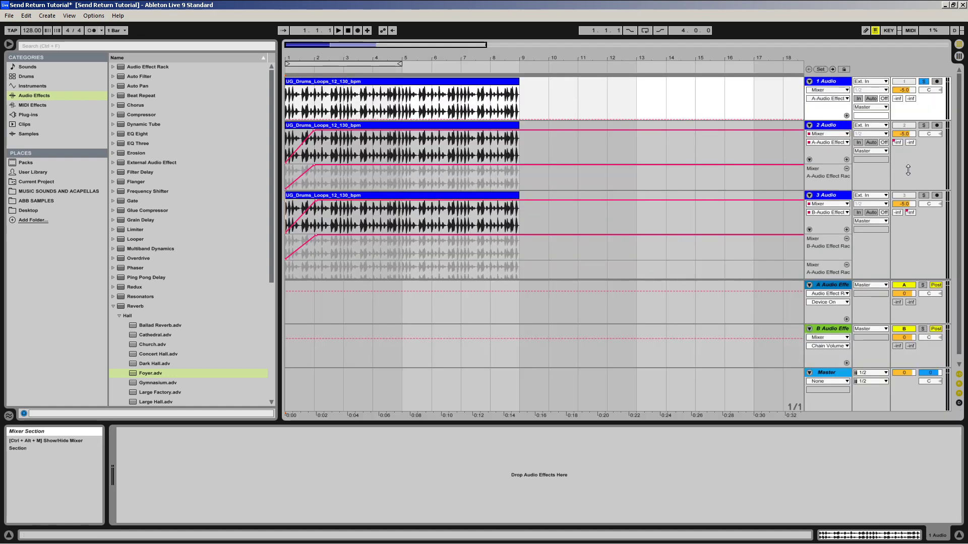
pyautogui.click(925, 129)
pyautogui.press('space')
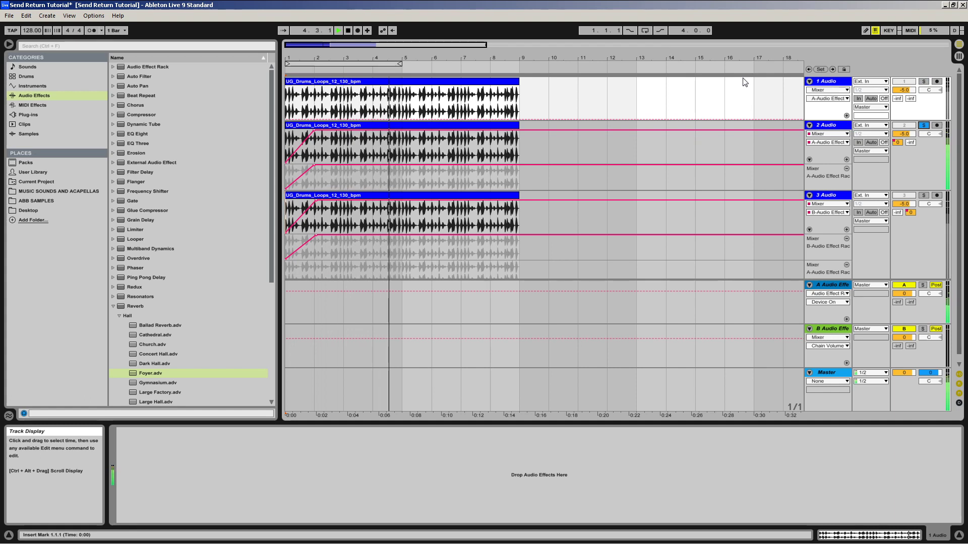
pyautogui.press('space')
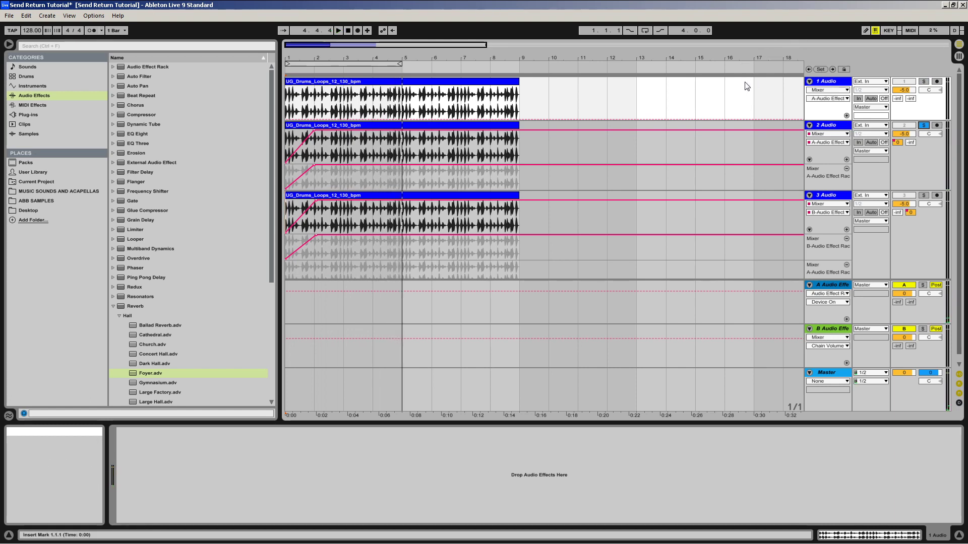
# Step: Solo the 3 Audio track and play its drum loop through its send automation, then stop playback
pyautogui.click(902, 163)
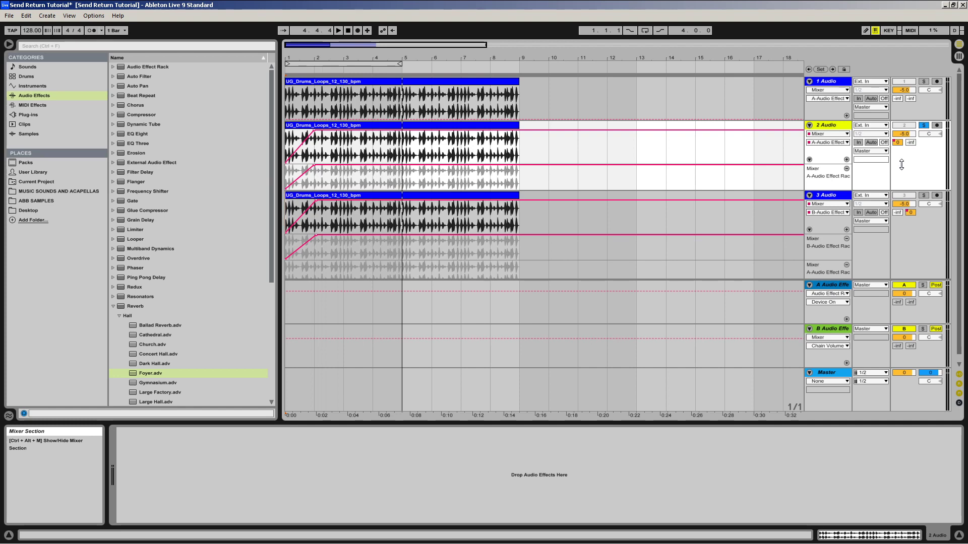
pyautogui.click(924, 197)
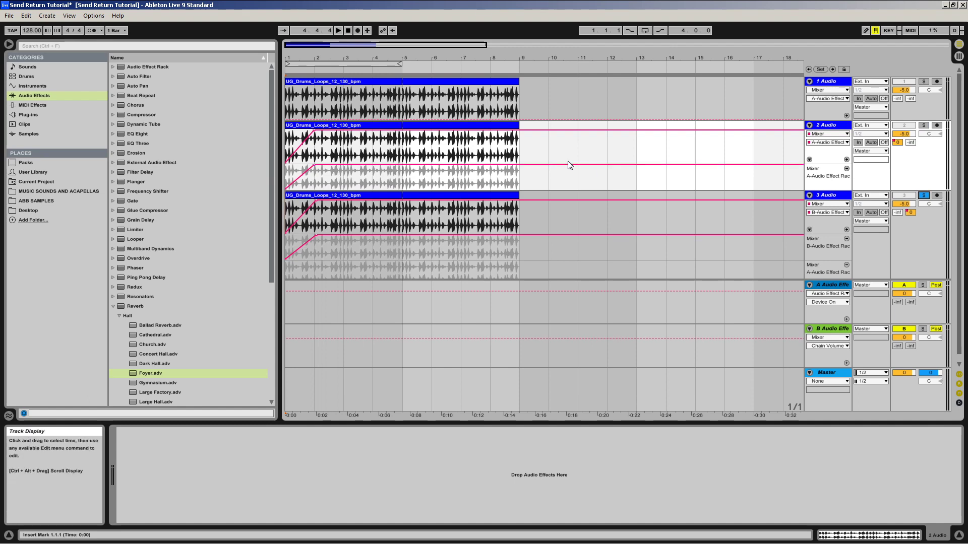
pyautogui.click(342, 31)
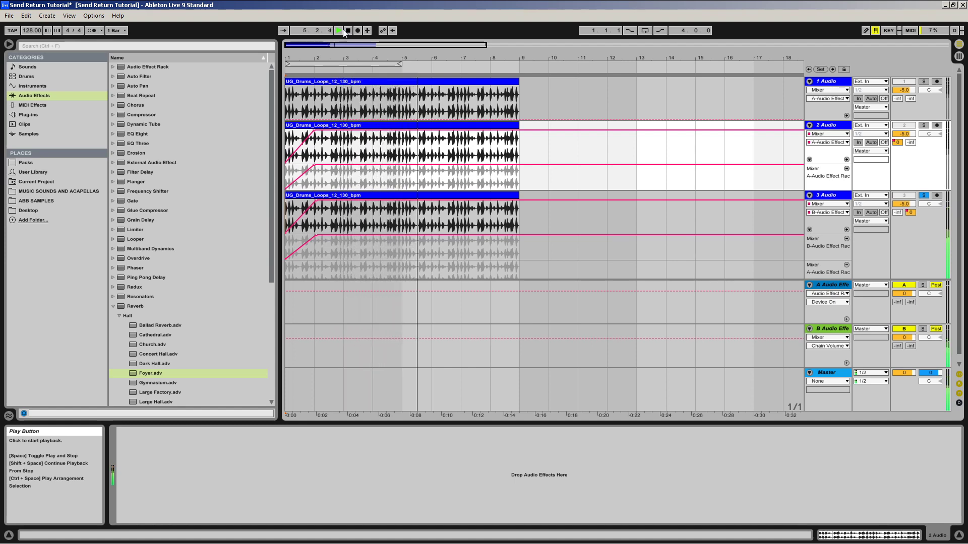
pyautogui.press('space')
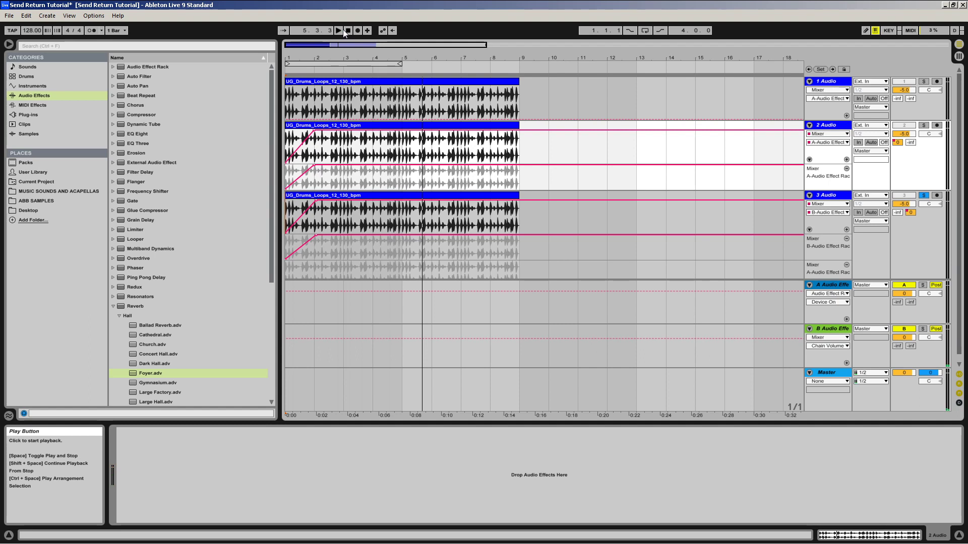
# Step: Switch to Session View and solo the 2 Audio track in the mixer
pyautogui.click(906, 228)
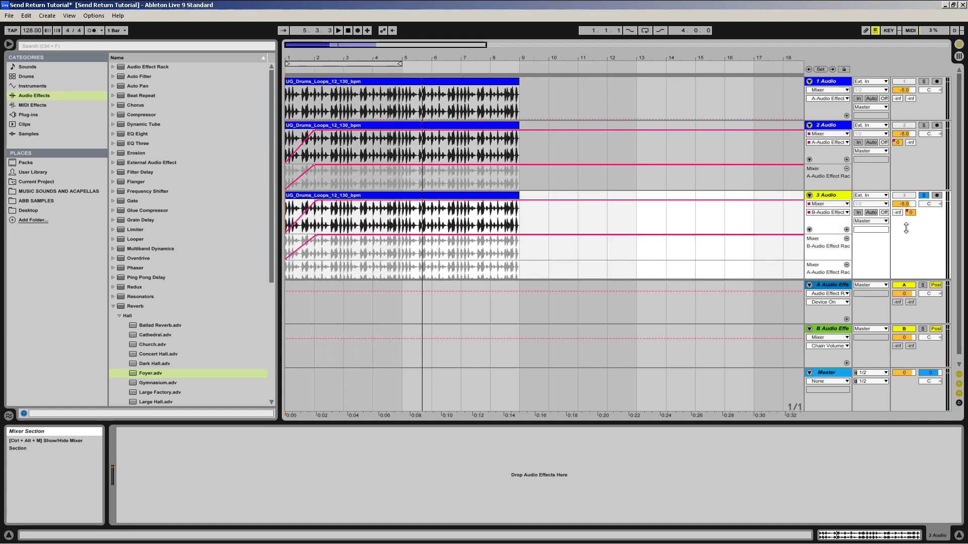
pyautogui.click(905, 175)
pyautogui.press('Tab')
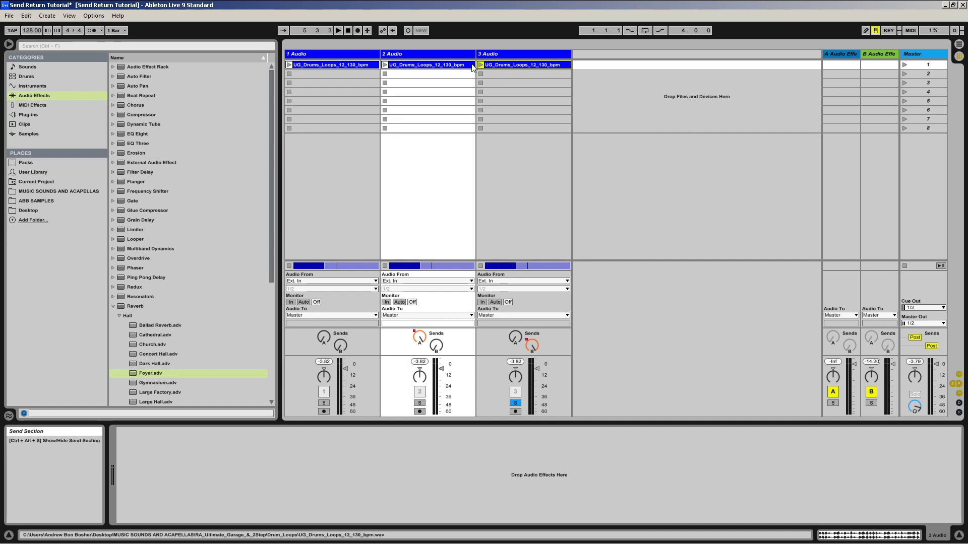
pyautogui.click(419, 403)
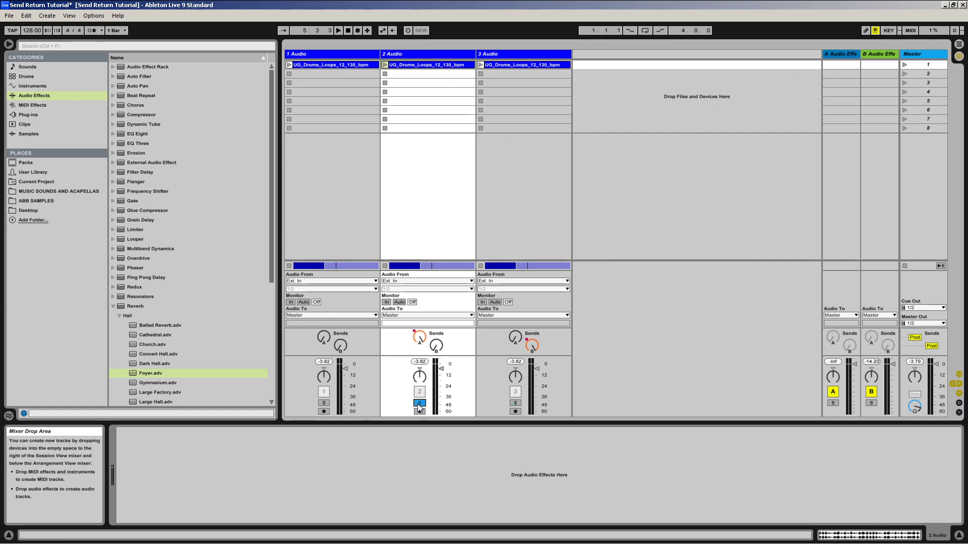
pyautogui.press('Tab')
pyautogui.press('Tab')
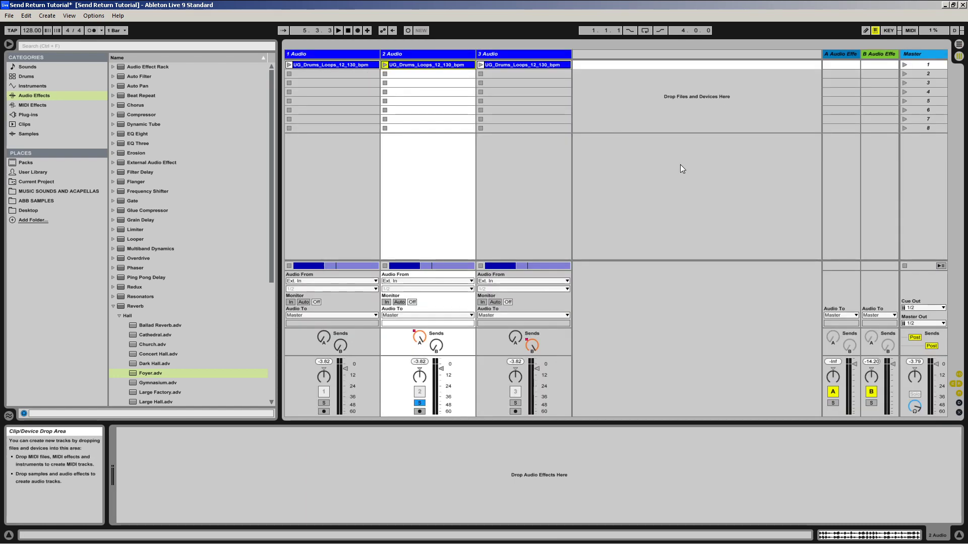
# Step: Show the device chain of return track A, switch off its Compressor and select the Audio Effect Rack
pyautogui.click(850, 55)
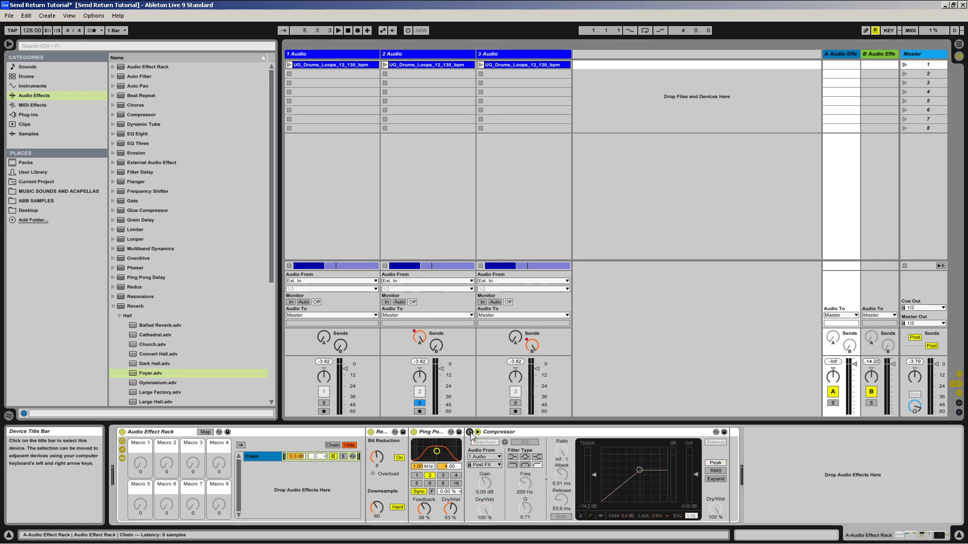
pyautogui.click(469, 432)
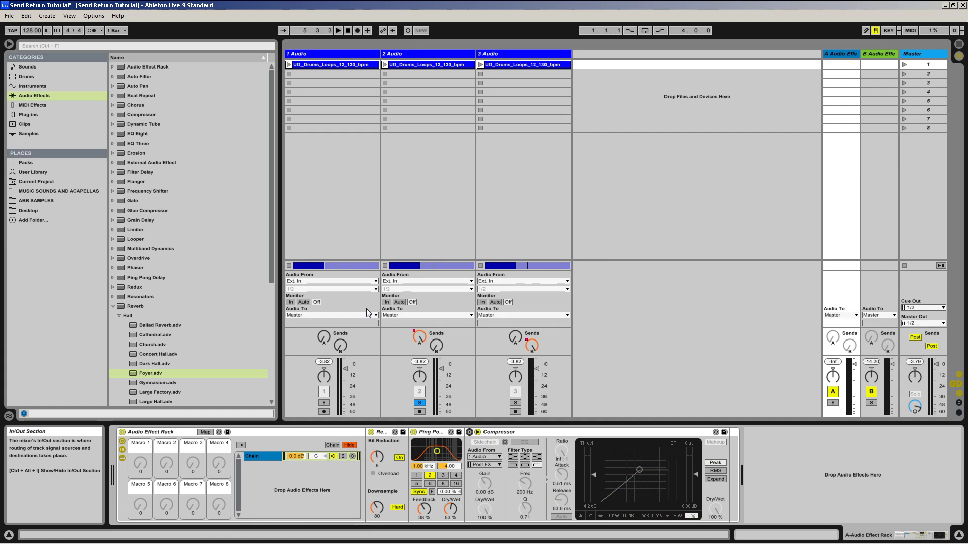
pyautogui.click(258, 431)
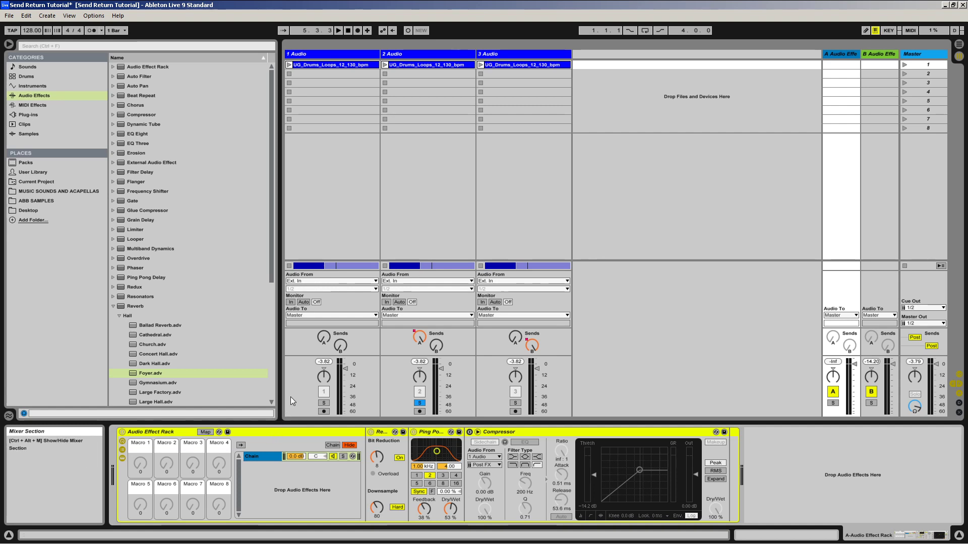
# Step: Go back to Arrangement View and play the soloed 2 Audio track from the start, then stop playback
pyautogui.press('Tab')
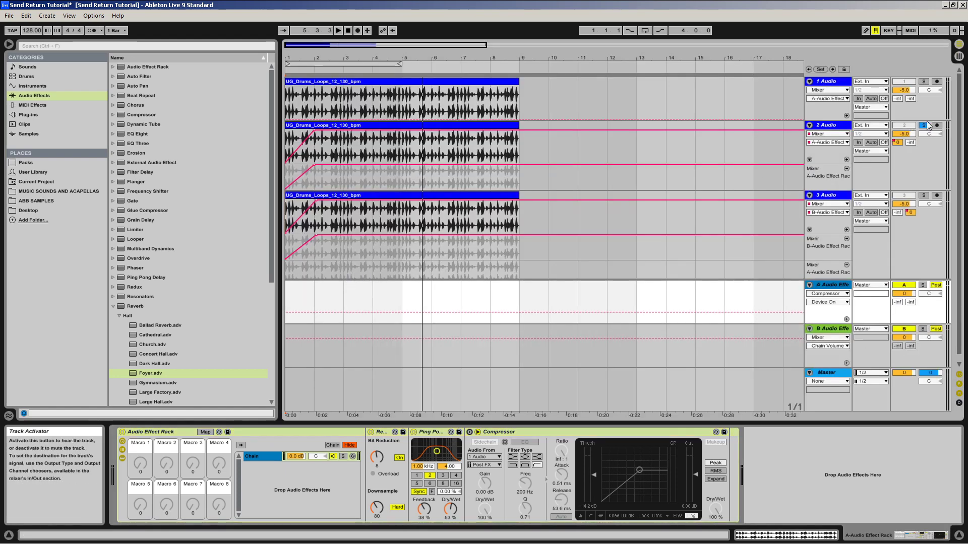
pyautogui.click(348, 30)
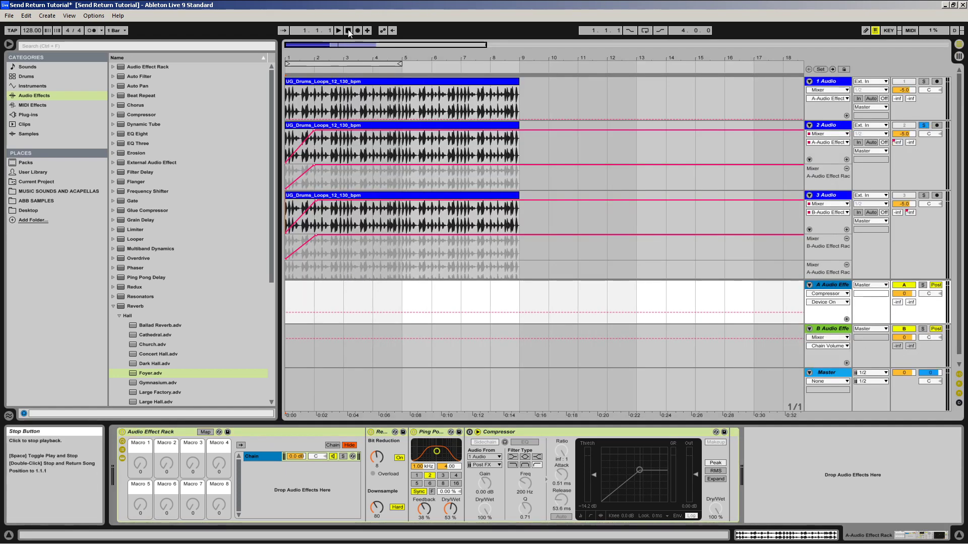
pyautogui.press('space')
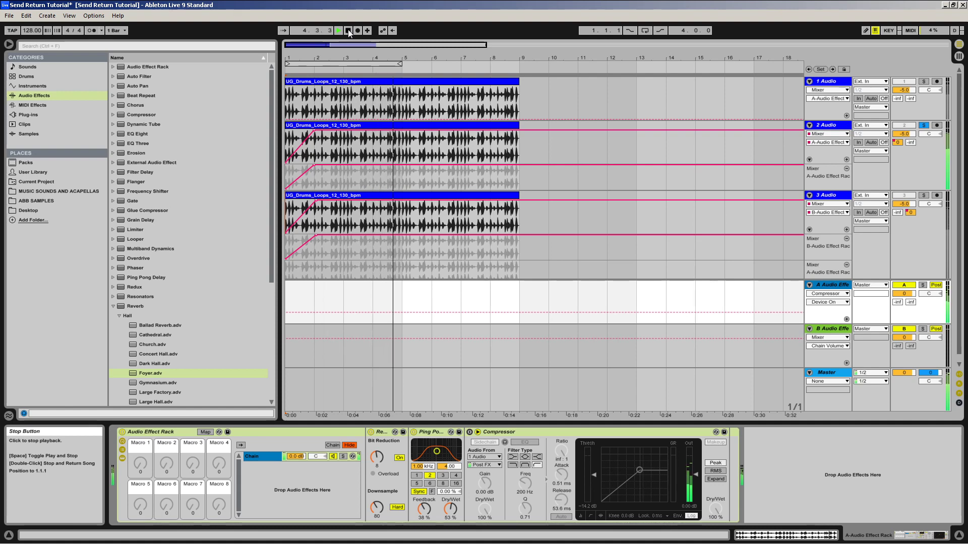
pyautogui.click(348, 30)
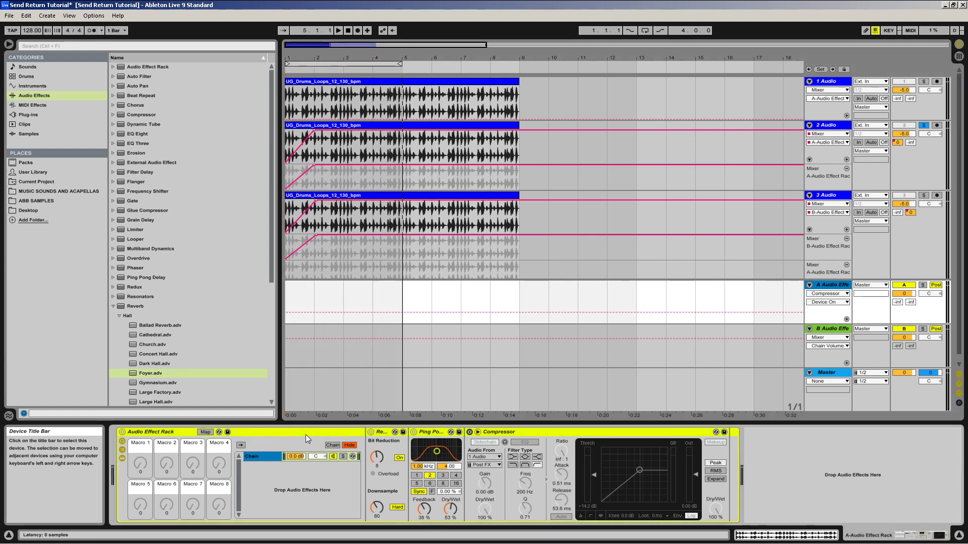
# Step: Delete the existing rack on return track A and load an empty Audio Effect Rack with its chain list shown
pyautogui.press('Delete')
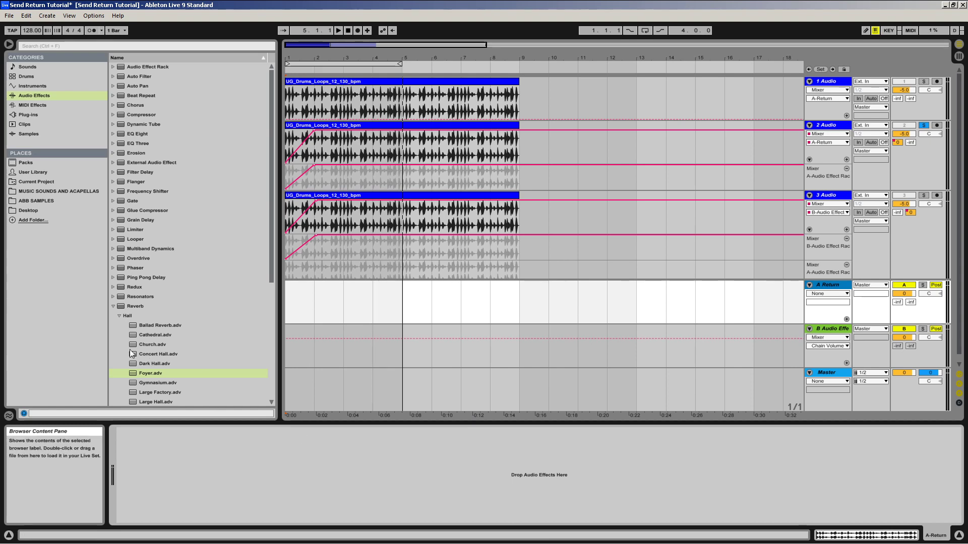
pyautogui.click(136, 68)
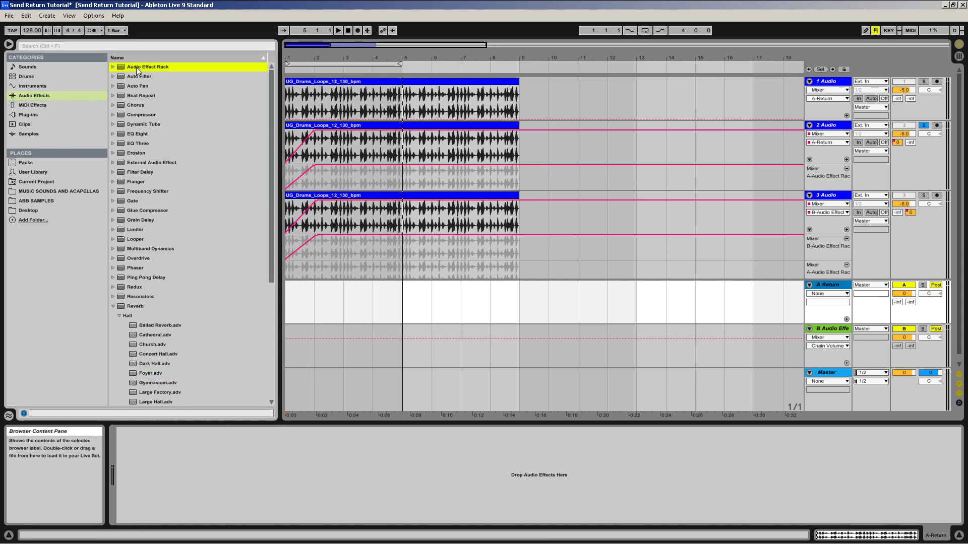
pyautogui.moveTo(131, 66); pyautogui.dragTo(170, 473)
pyautogui.click(123, 452)
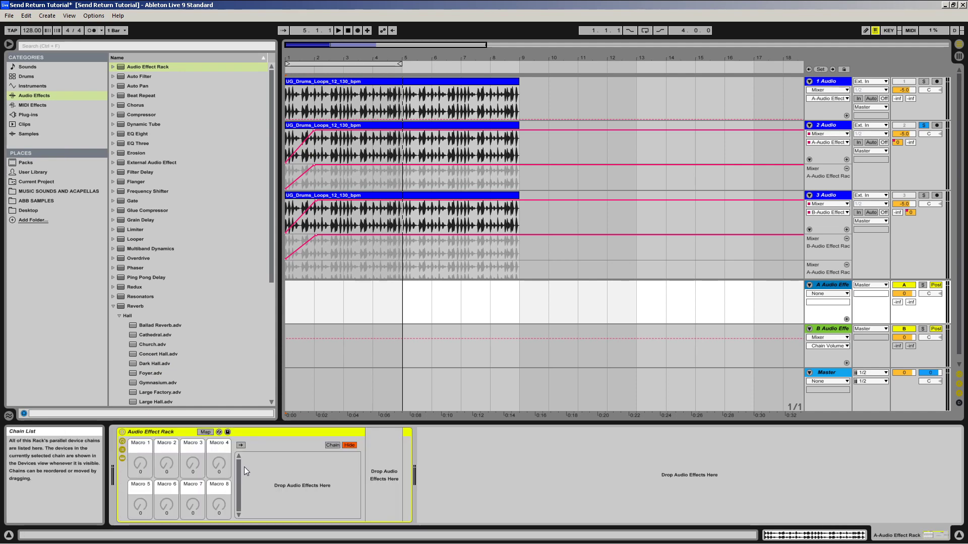
# Step: Create a new chain in the empty Audio Effect Rack's chain list
pyautogui.click(257, 492)
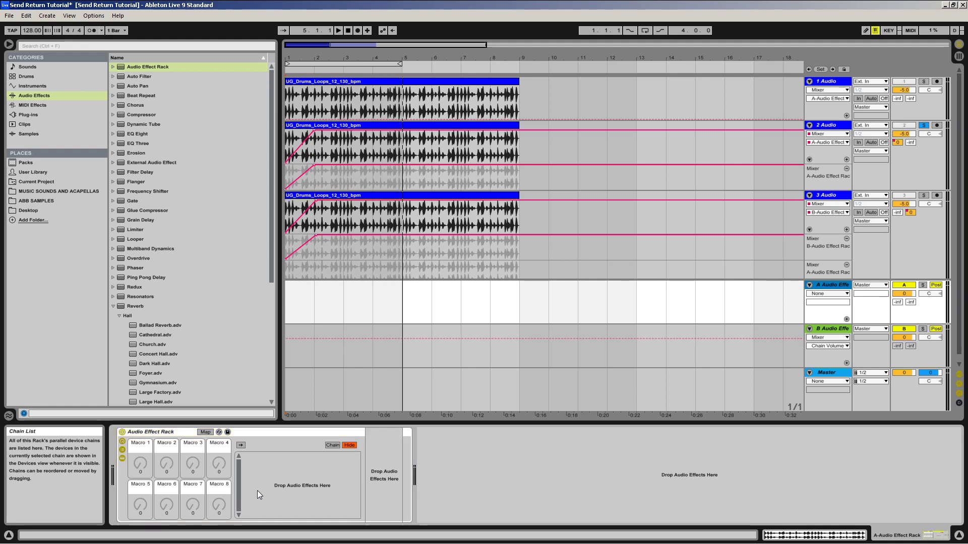
pyautogui.rightClick(262, 458)
pyautogui.click(277, 461)
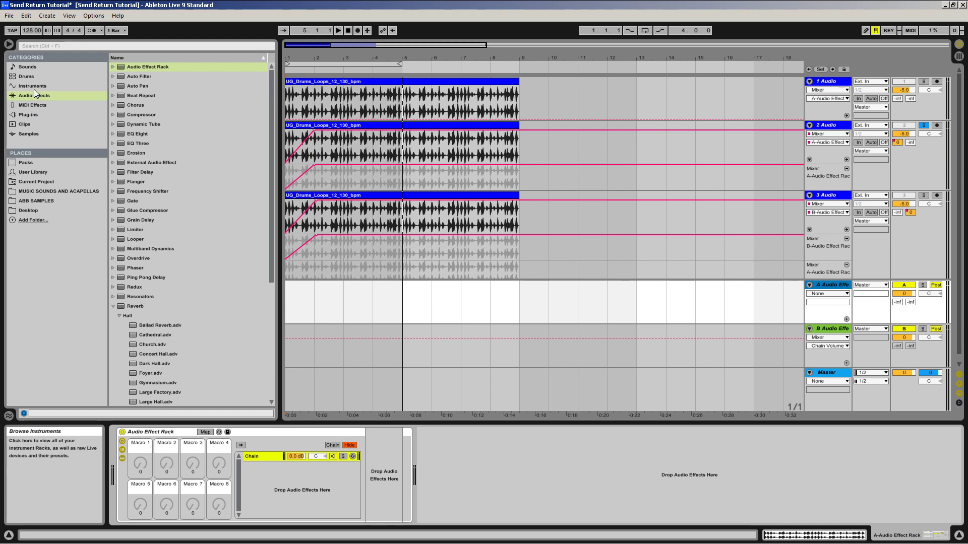
# Step: Collapse the Reverb presets in the browser and add a Redux effect to the rack's chain
pyautogui.scroll(-5, 175, 220)
pyautogui.click(113, 211)
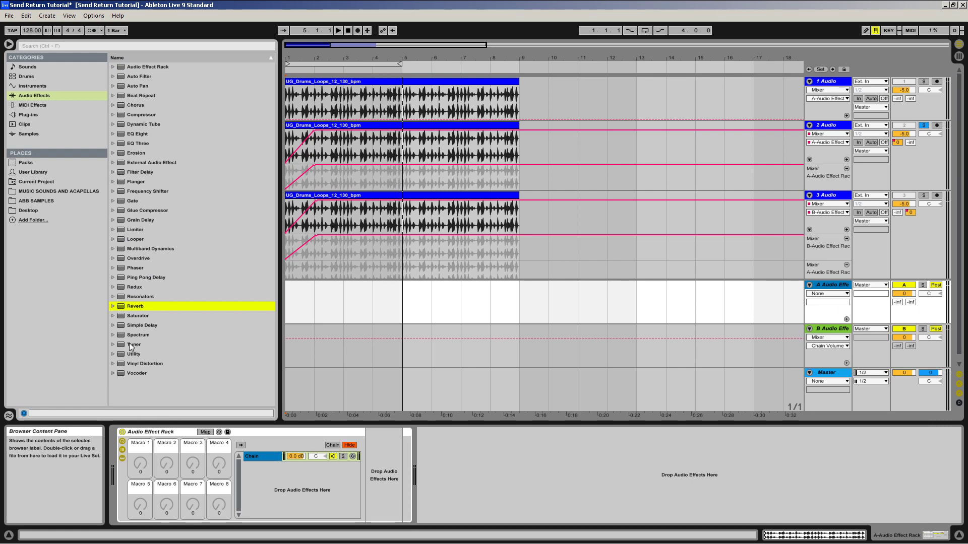
pyautogui.moveTo(146, 287); pyautogui.dragTo(382, 482)
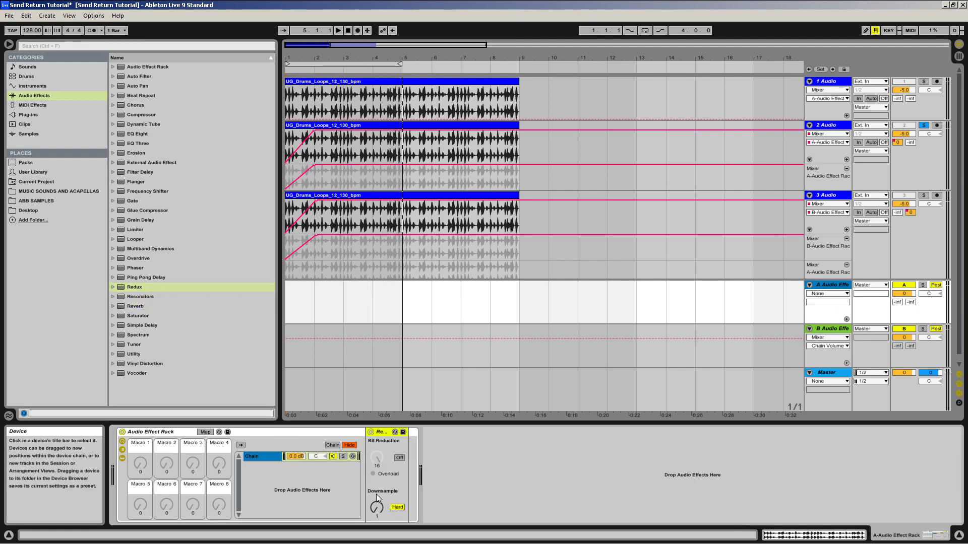
# Step: Set Redux to Hard downsampling at 24 and turn on bit reduction at 8 bits
pyautogui.click(395, 509)
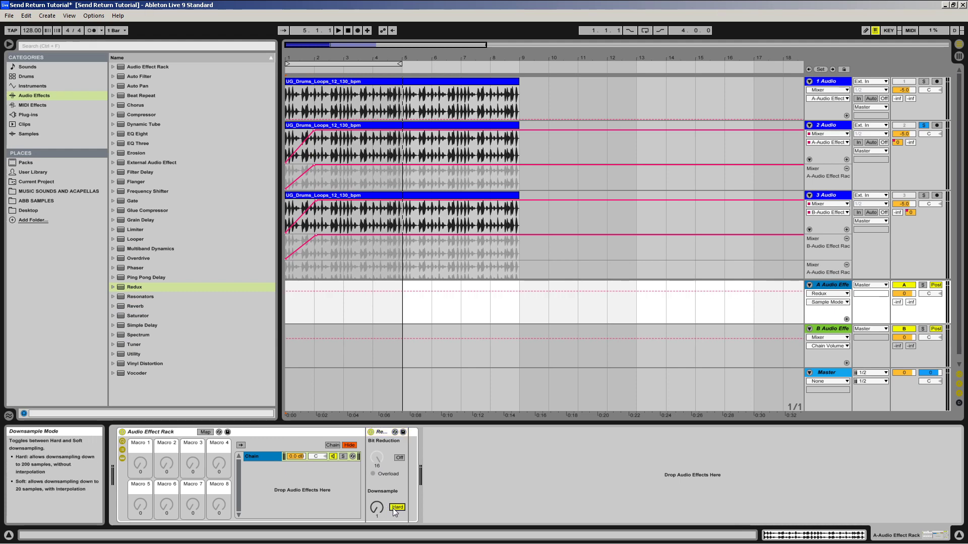
pyautogui.moveTo(382, 511)
pyautogui.mouseDown()
pyautogui.moveTo(383, 494)
pyautogui.moveTo(382, 502)
pyautogui.mouseUp()
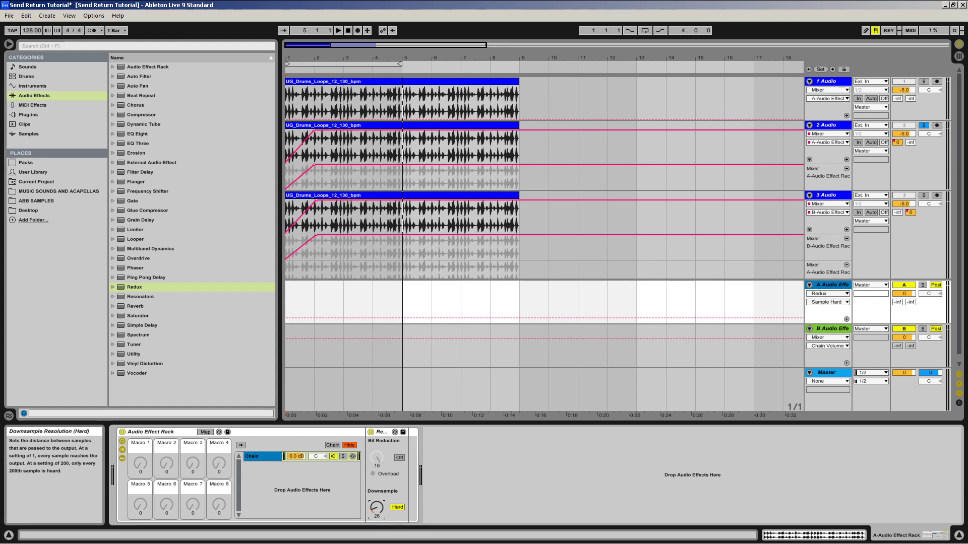
pyautogui.click(399, 459)
pyautogui.moveTo(378, 459); pyautogui.dragTo(378, 480)
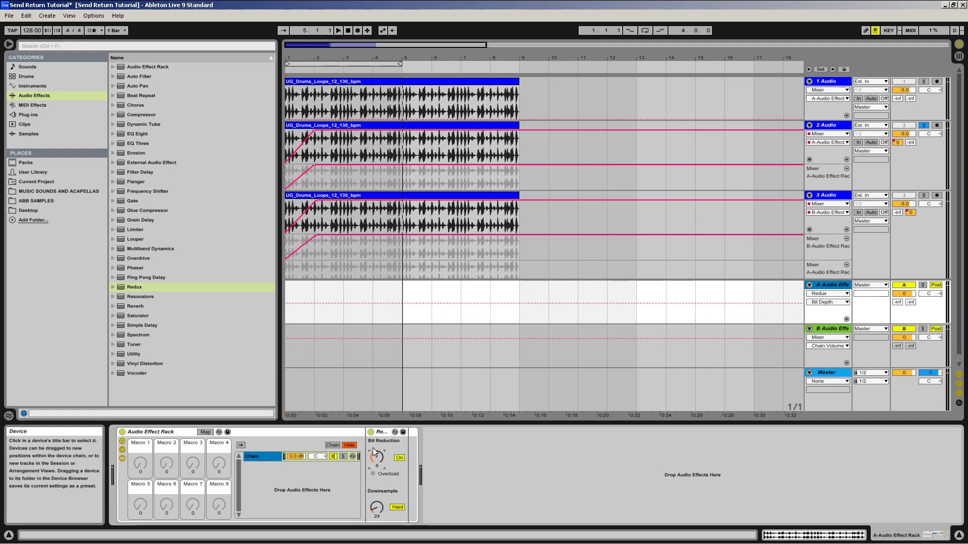
# Step: Add a Ping Pong Delay after Redux with 46 % feedback and place a Compressor after it
pyautogui.moveTo(151, 277); pyautogui.dragTo(405, 456)
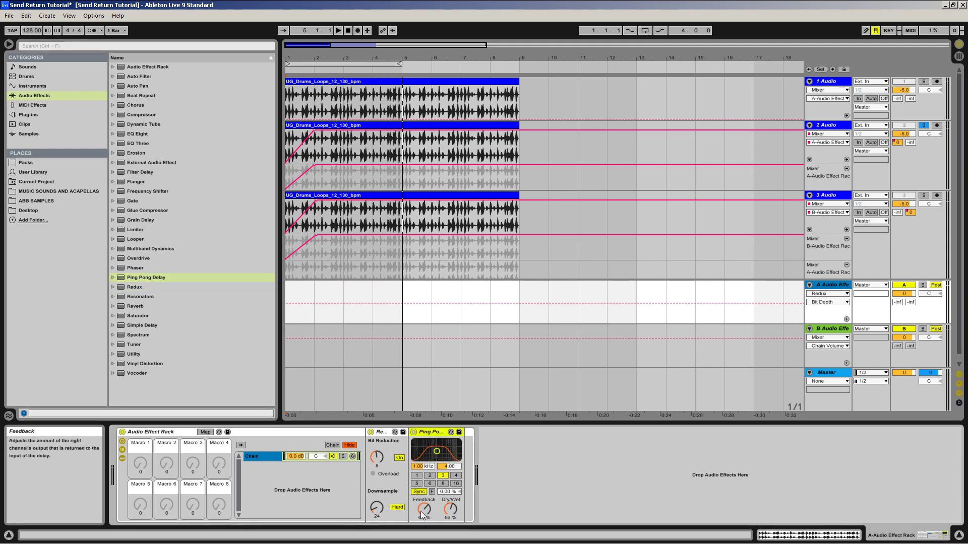
pyautogui.moveTo(421, 510); pyautogui.dragTo(422, 517)
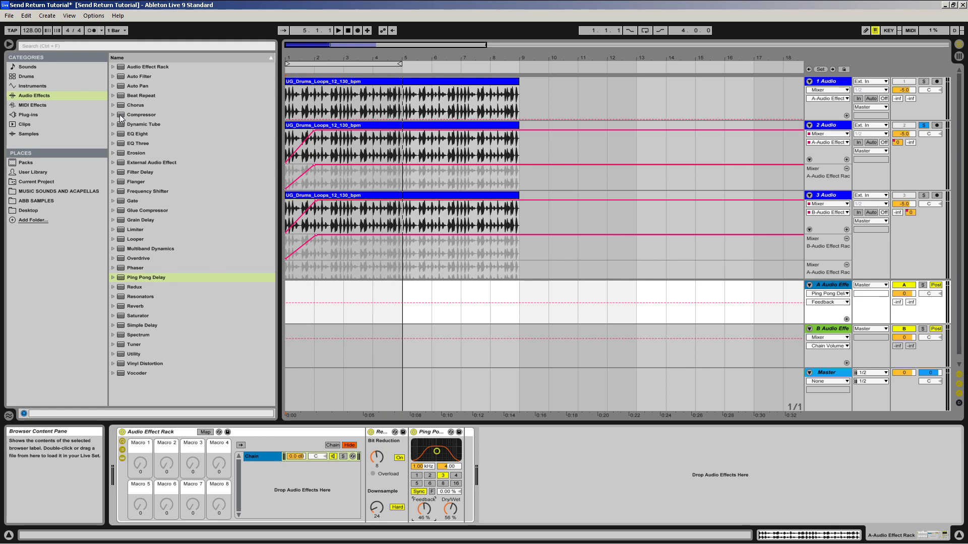
pyautogui.moveTo(121, 118); pyautogui.dragTo(463, 469)
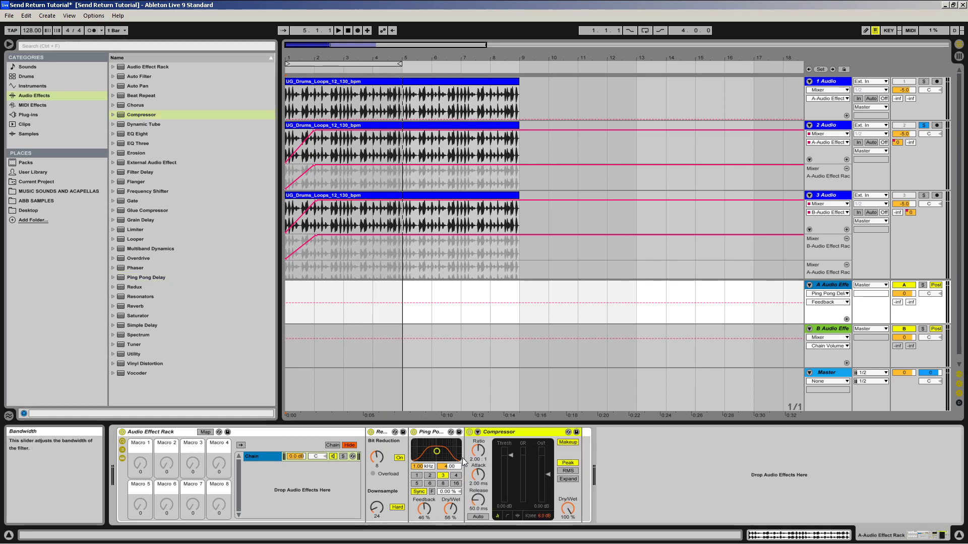
# Step: Show the Compressor's transfer curve and enable its external sidechain with 1 Audio as the input source
pyautogui.click(507, 516)
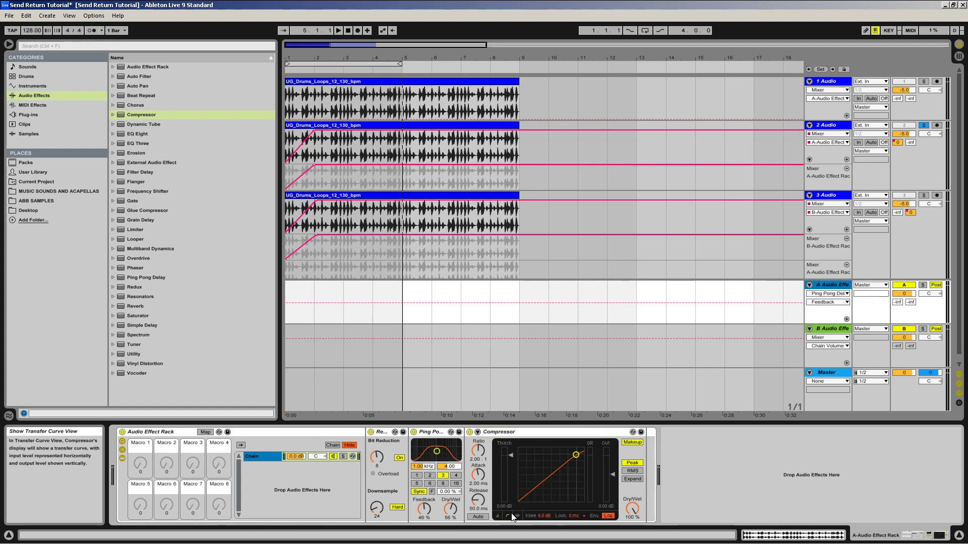
pyautogui.click(478, 432)
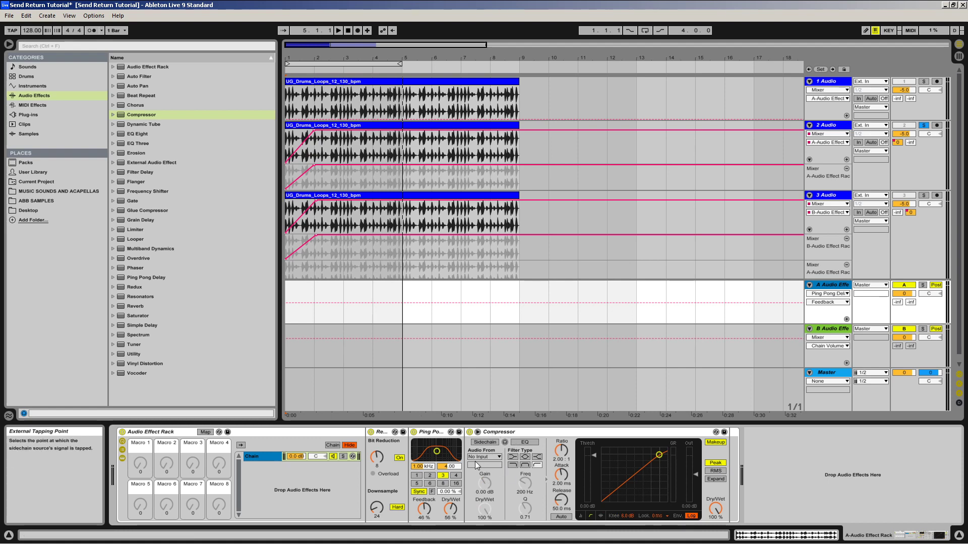
pyautogui.click(482, 443)
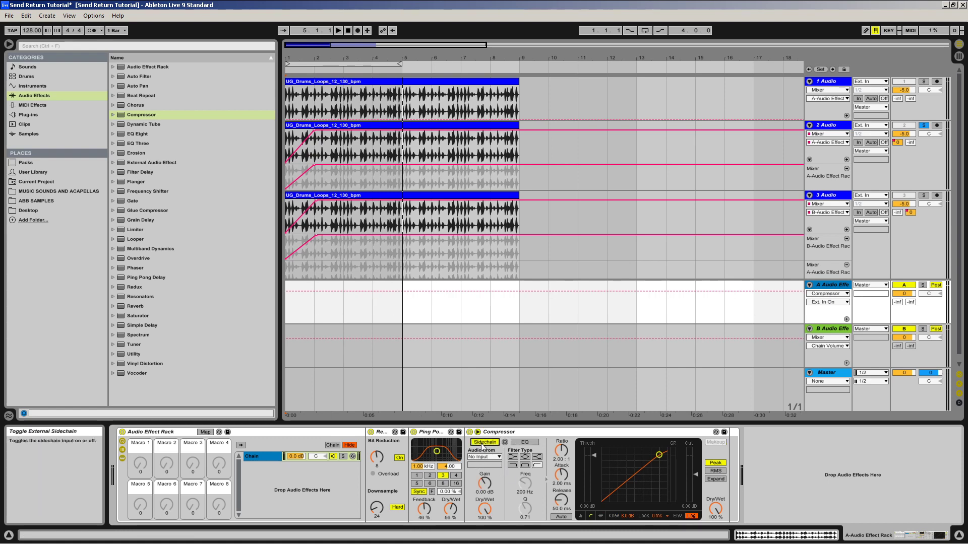
pyautogui.click(485, 457)
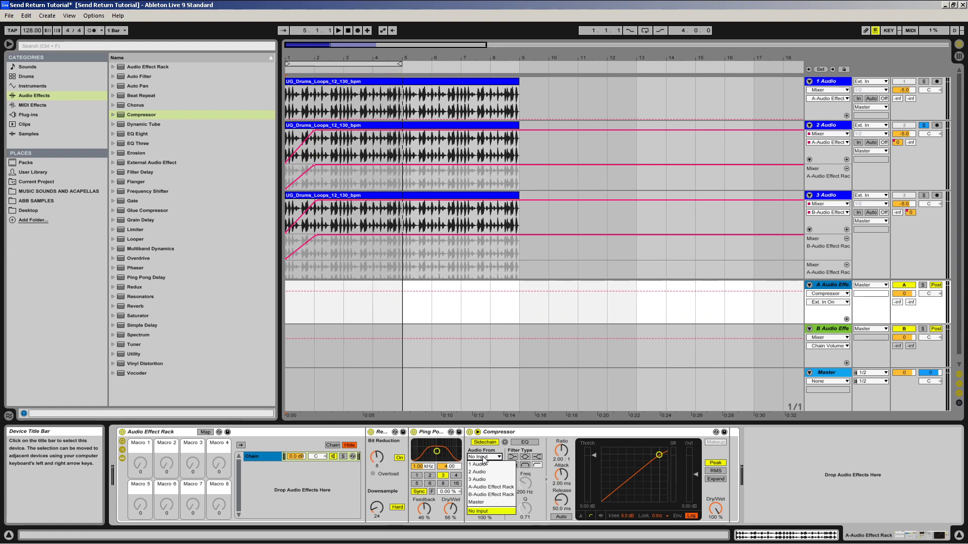
pyautogui.click(486, 464)
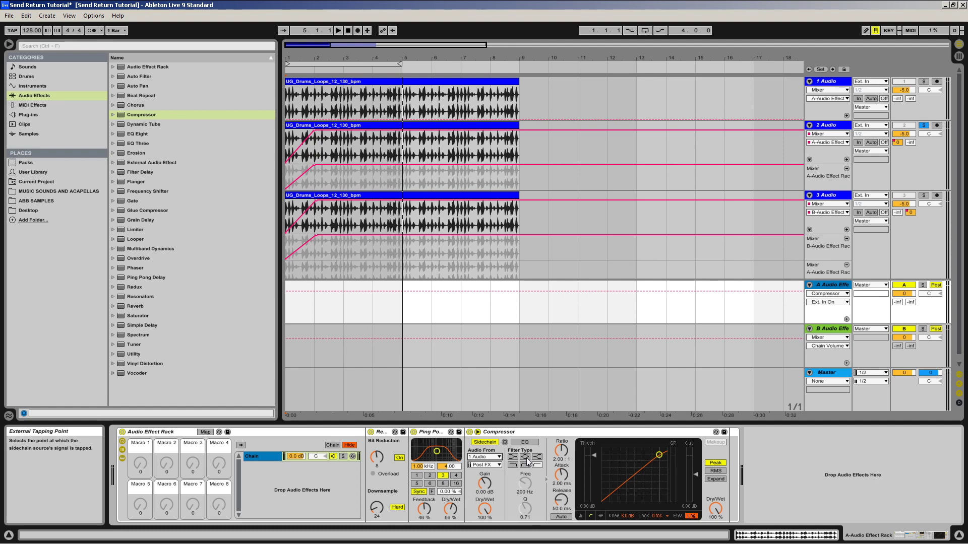
# Step: Set the Compressor to ratio inf : 1, attack 0.39 ms, release 164 ms, threshold -14.2 dB and knee 0.0 dB
pyautogui.moveTo(563, 459); pyautogui.dragTo(564, 429)
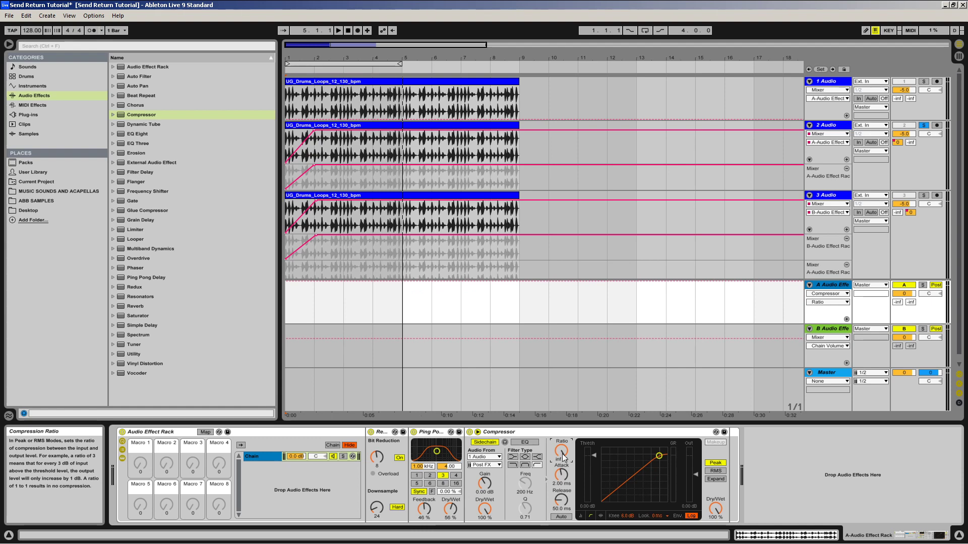
pyautogui.moveTo(562, 468); pyautogui.dragTo(561, 489)
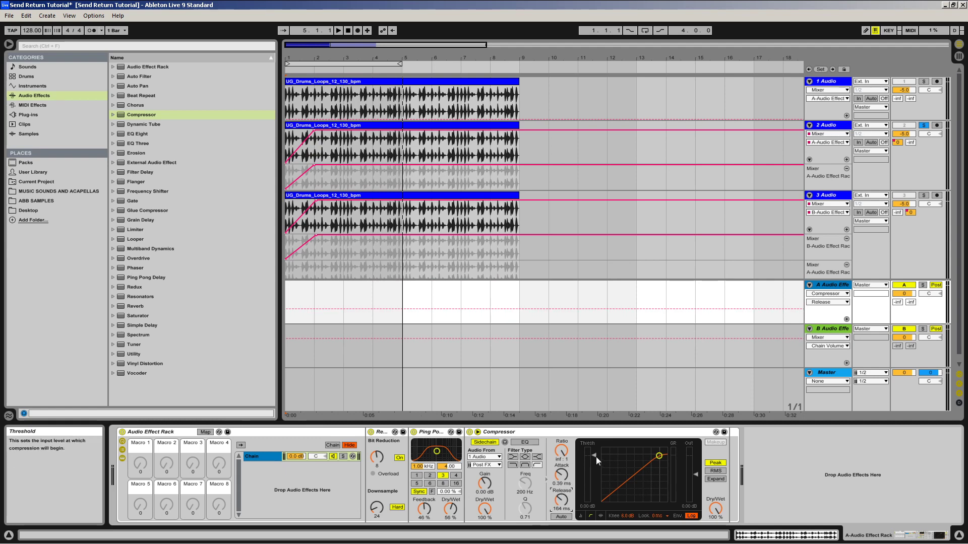
pyautogui.moveTo(596, 457); pyautogui.dragTo(596, 477)
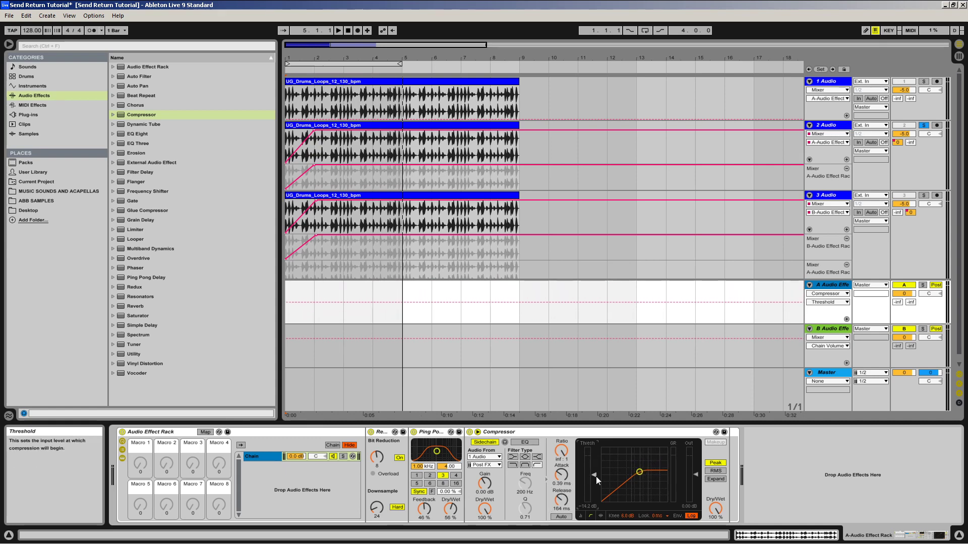
pyautogui.moveTo(626, 518); pyautogui.dragTo(625, 527)
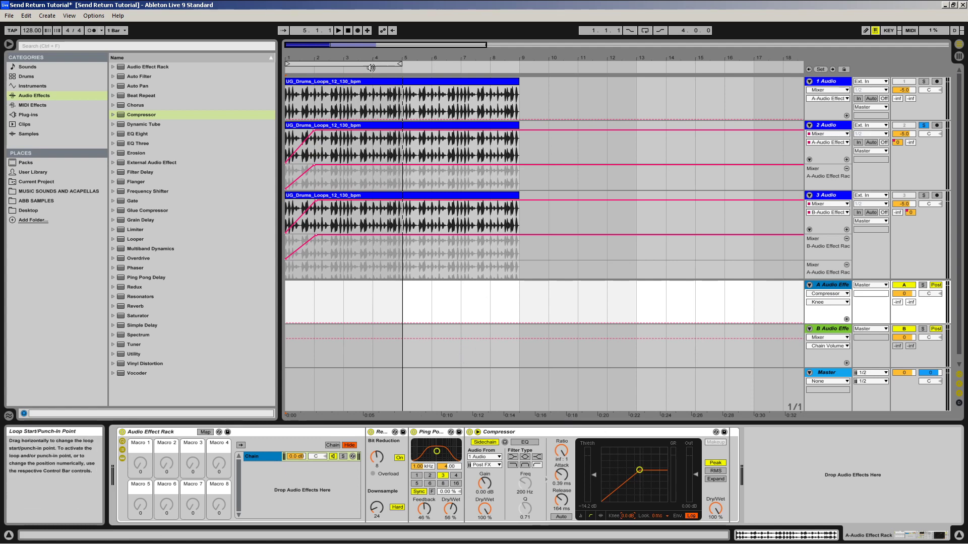
# Step: Play the soloed drum loop from the start to hear return A with the sidechained Compressor active
pyautogui.click(348, 31)
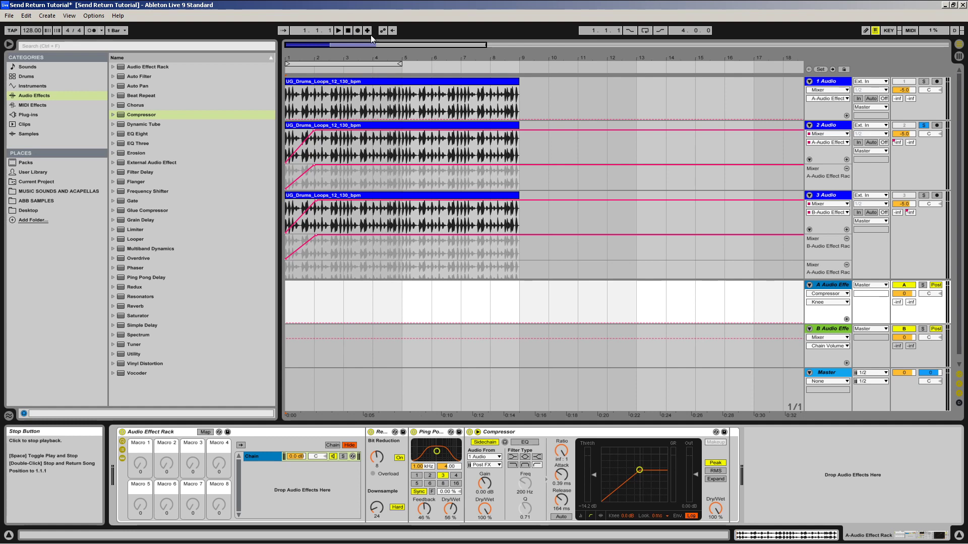
pyautogui.click(339, 31)
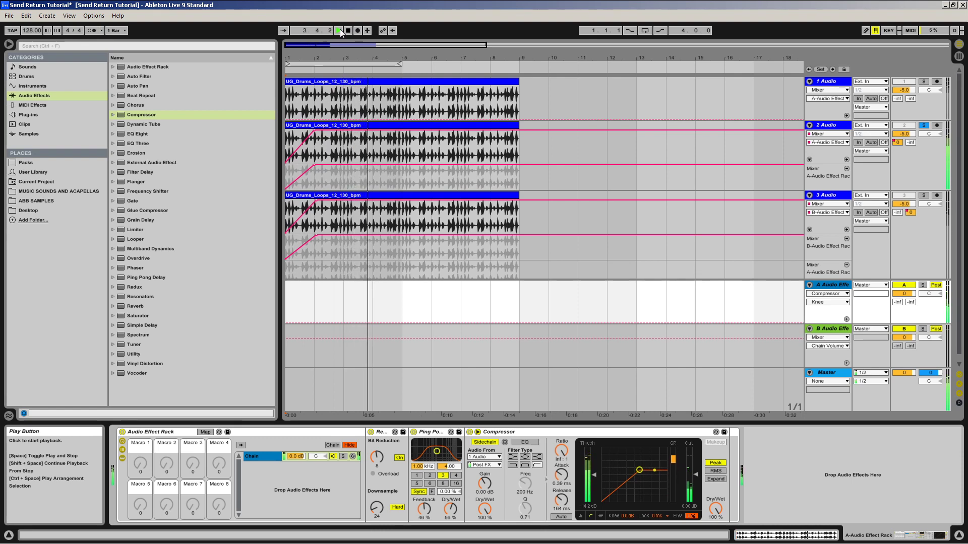
pyautogui.press('space')
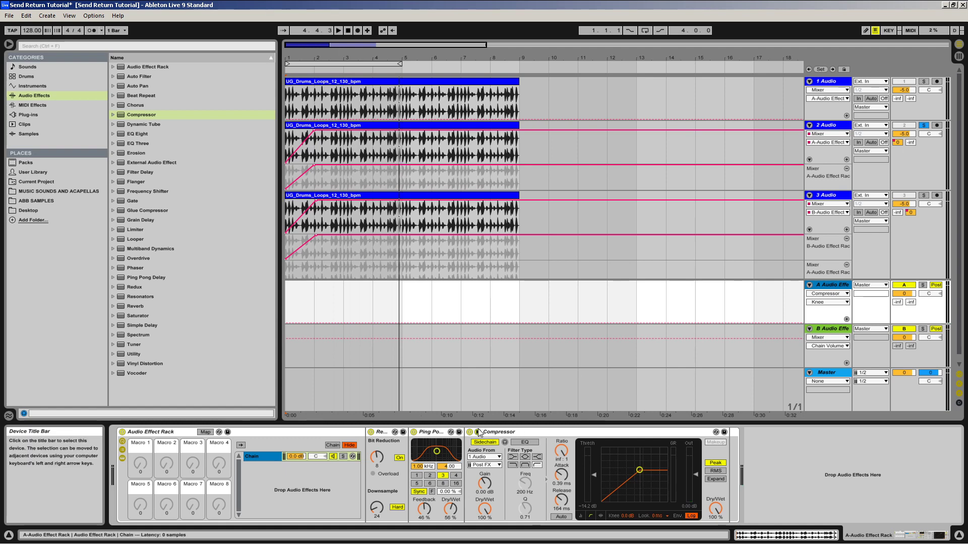
# Step: Deactivate the Compressor on return A and play the loop from the start for comparison
pyautogui.click(469, 433)
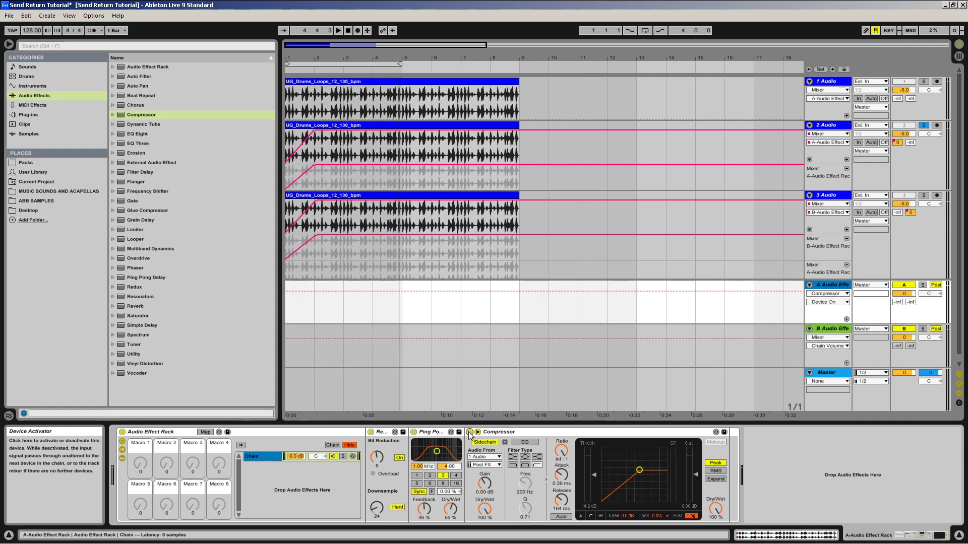
pyautogui.click(348, 31)
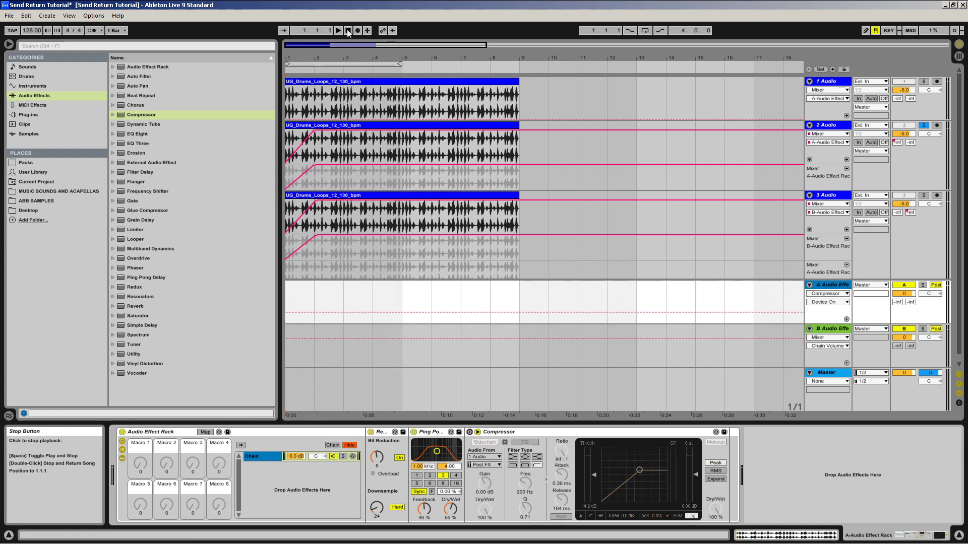
pyautogui.press('space')
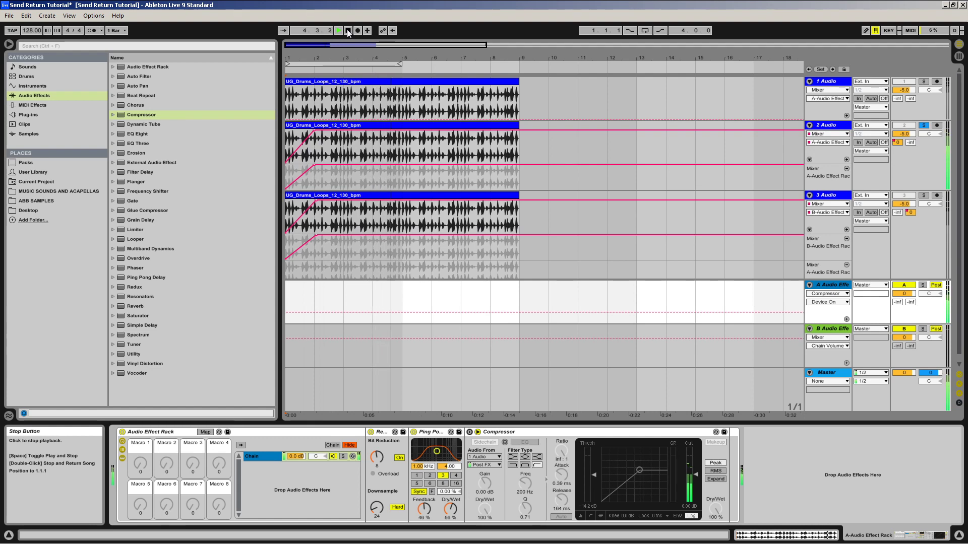
pyautogui.click(347, 29)
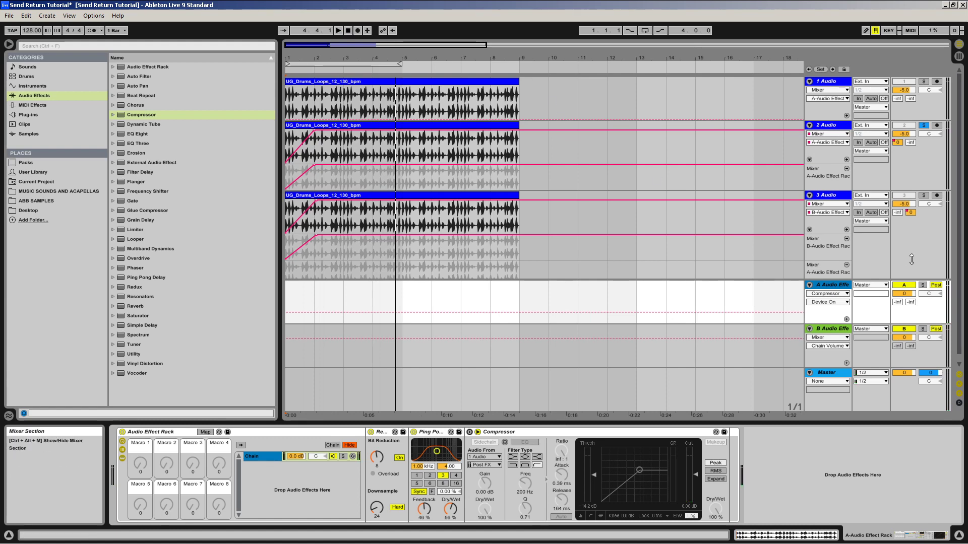
# Step: Solo track 3 Audio instead of track 2 and select the Foyer reverb in return B's device chain
pyautogui.click(923, 195)
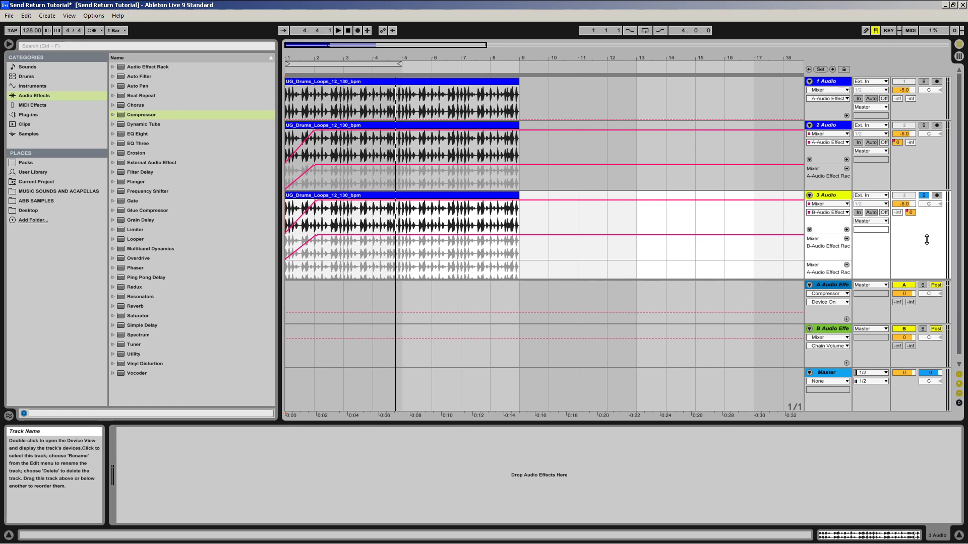
pyautogui.click(868, 337)
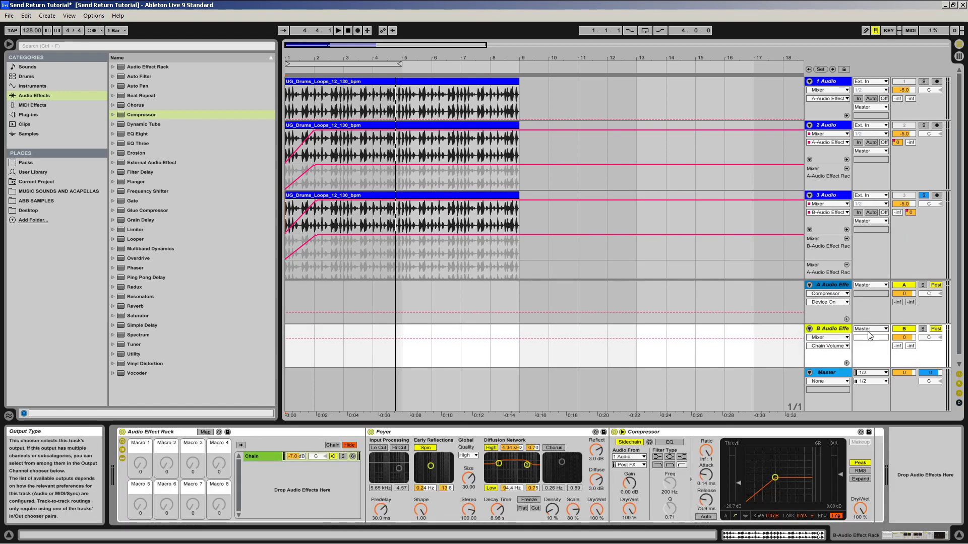
pyautogui.click(504, 432)
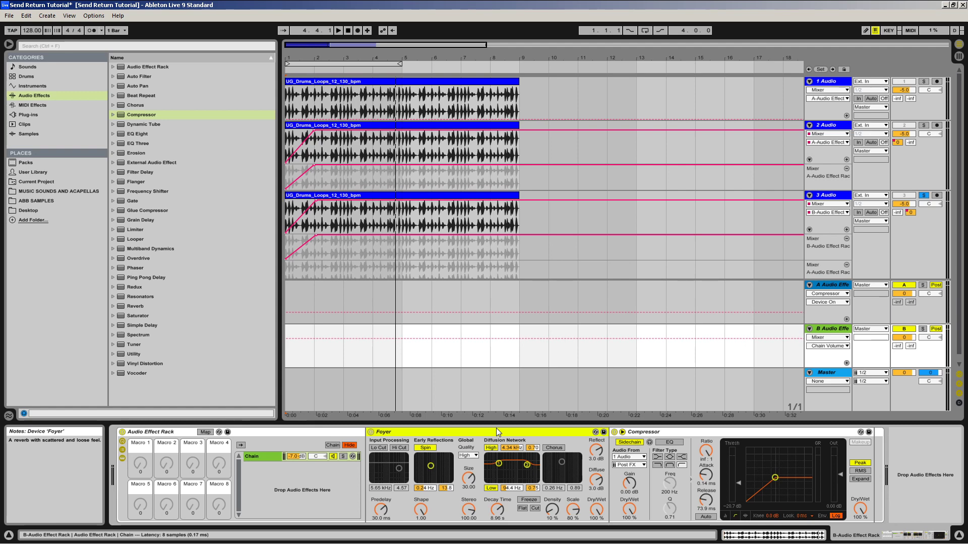
# Step: Deactivate the Compressor on return B and play track 3 from the start to hear the uncompressed reverb
pyautogui.click(614, 432)
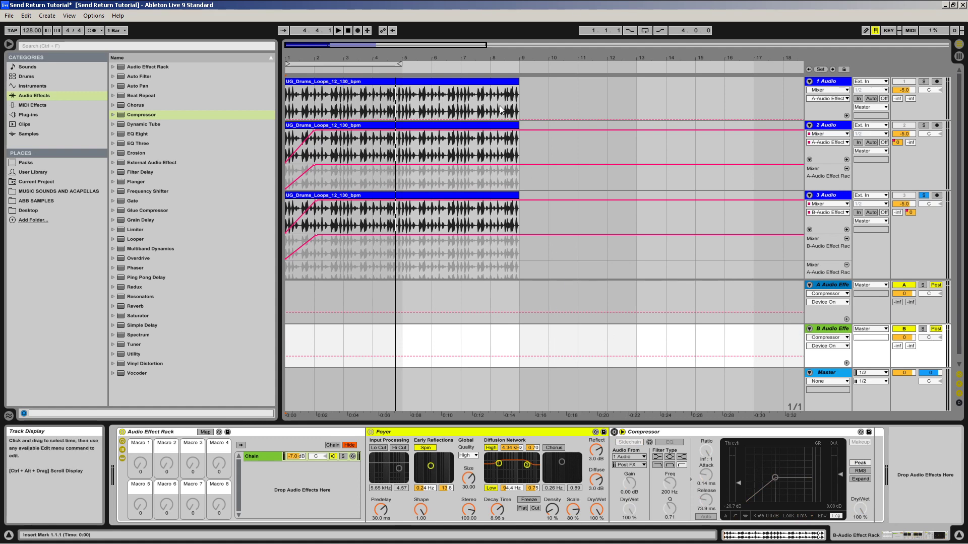
pyautogui.click(348, 30)
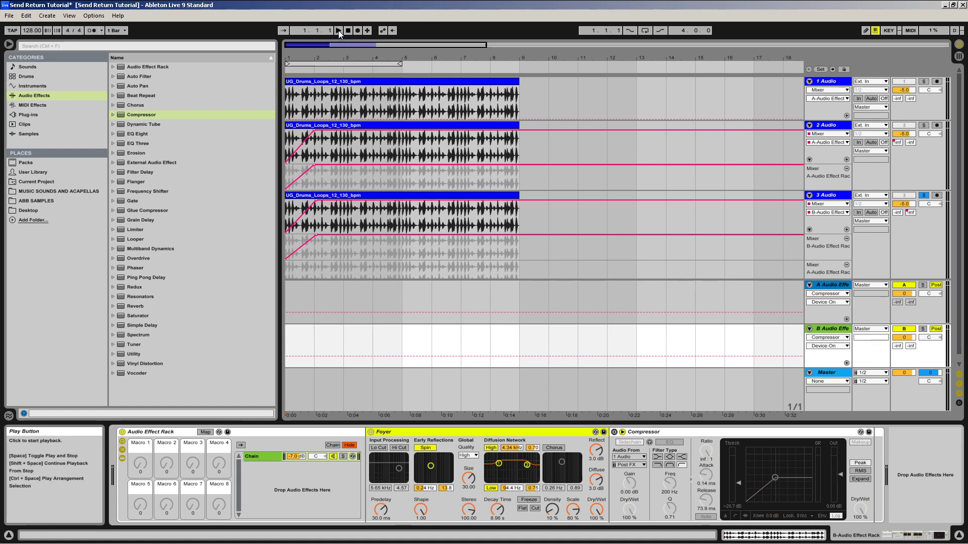
pyautogui.click(339, 31)
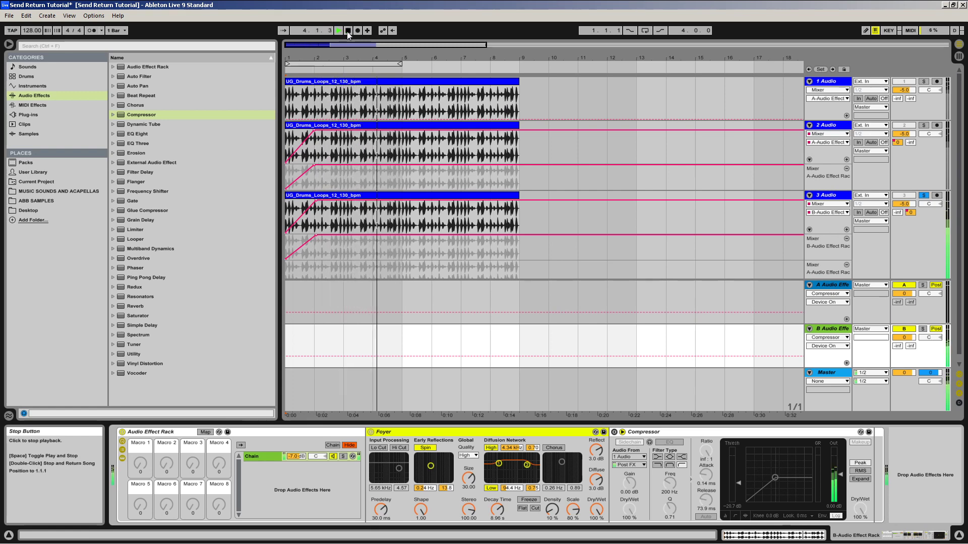
pyautogui.click(348, 31)
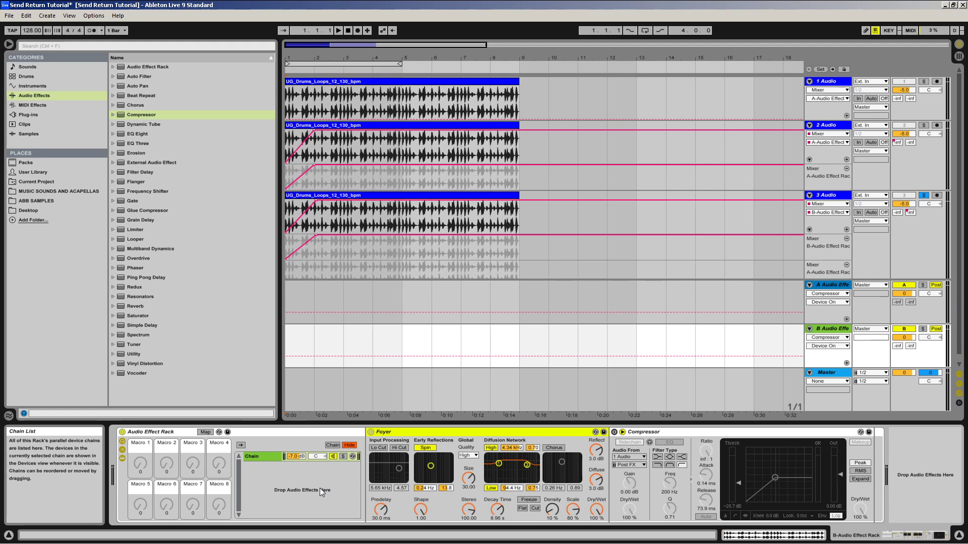
# Step: Reactivate the Compressor on return B and play track 3 from the start to hear the sidechained reverb
pyautogui.click(614, 432)
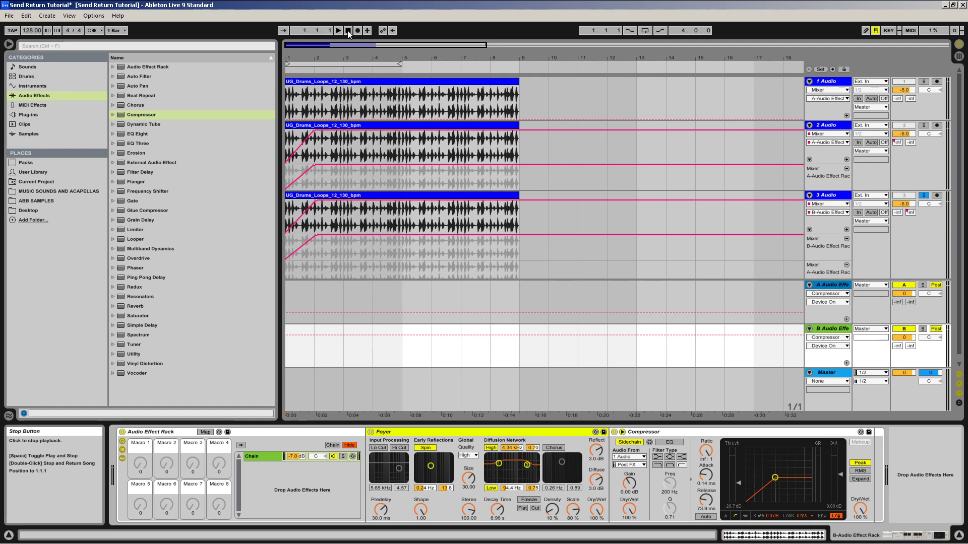
pyautogui.press('space')
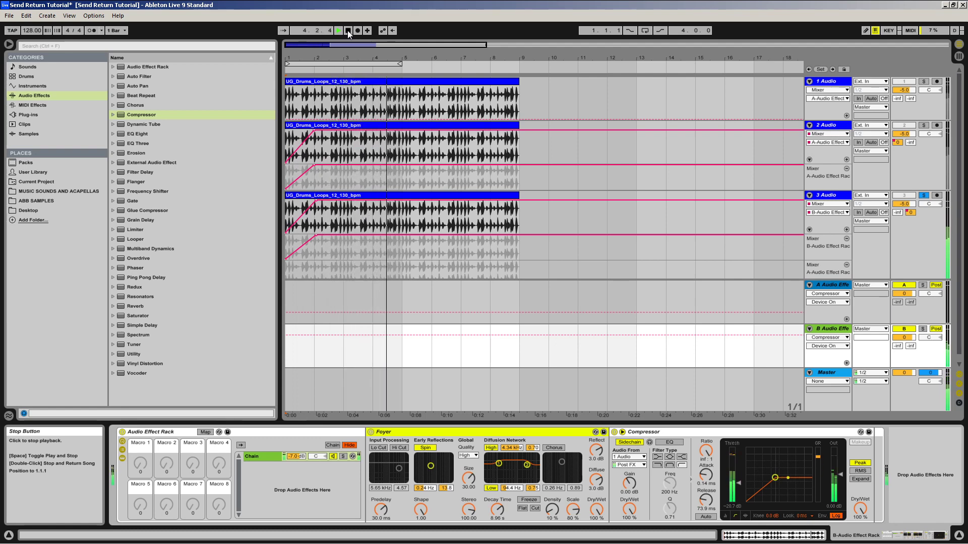
pyautogui.click(348, 32)
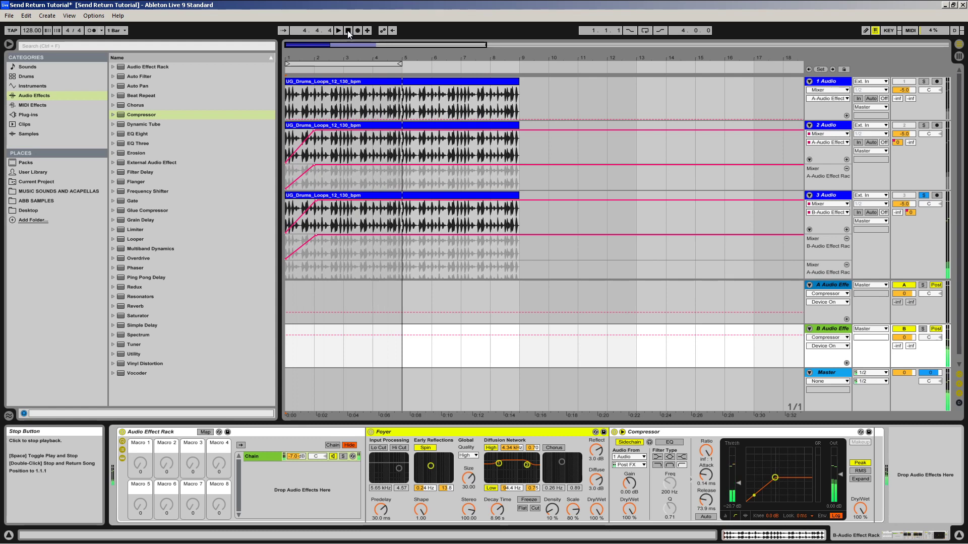